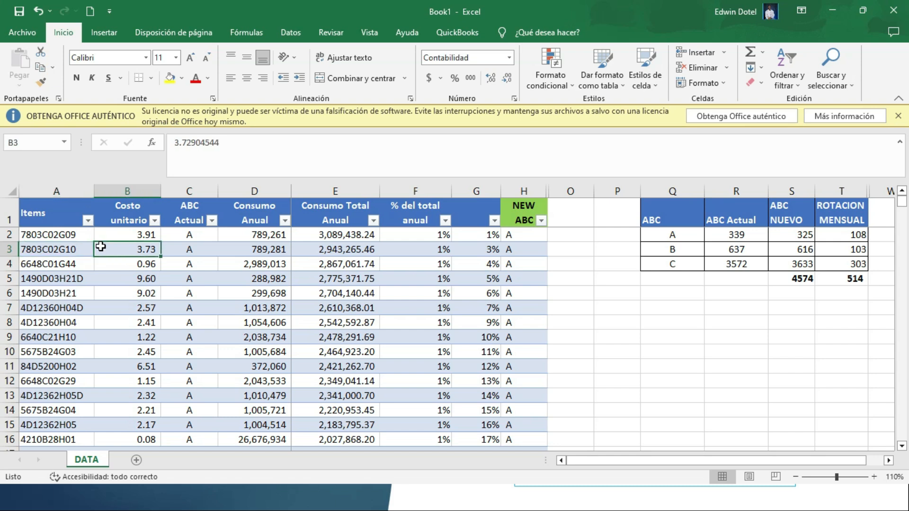
# - Review the unit cost, current ABC class and annual consumption columns at the start of the item table
pyautogui.press('Up')
pyautogui.press('Up')
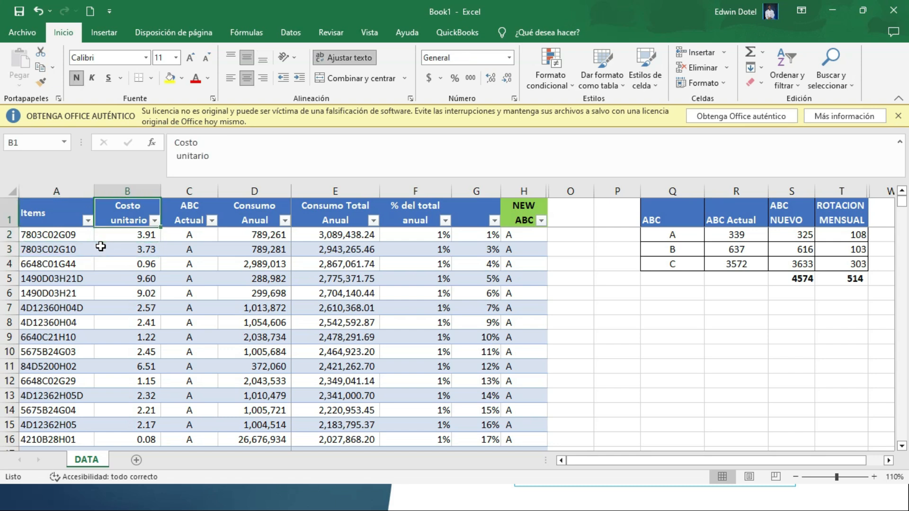
pyautogui.press('Right')
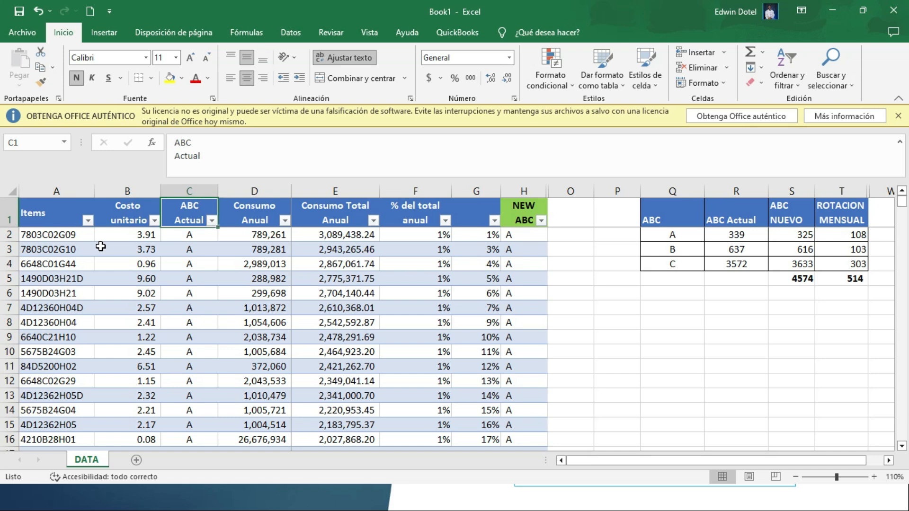
pyautogui.press('Right')
pyautogui.press('Down')
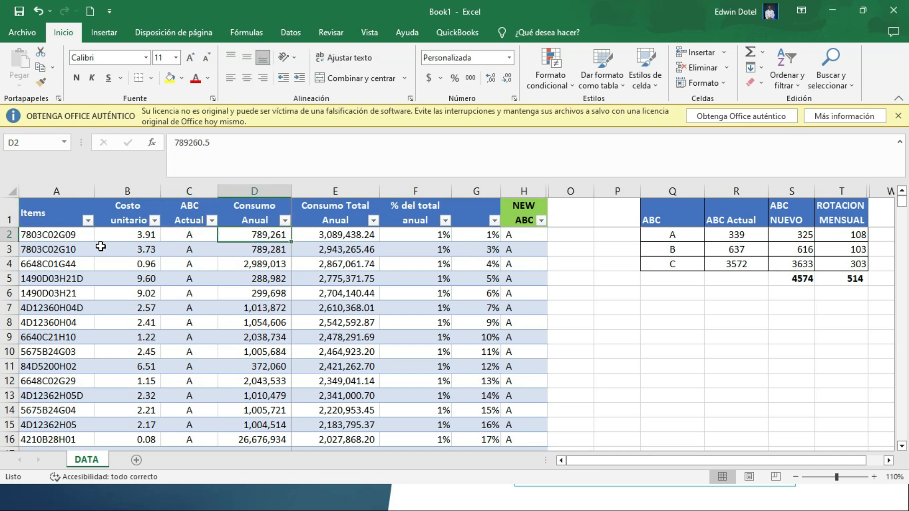
pyautogui.press('Right')
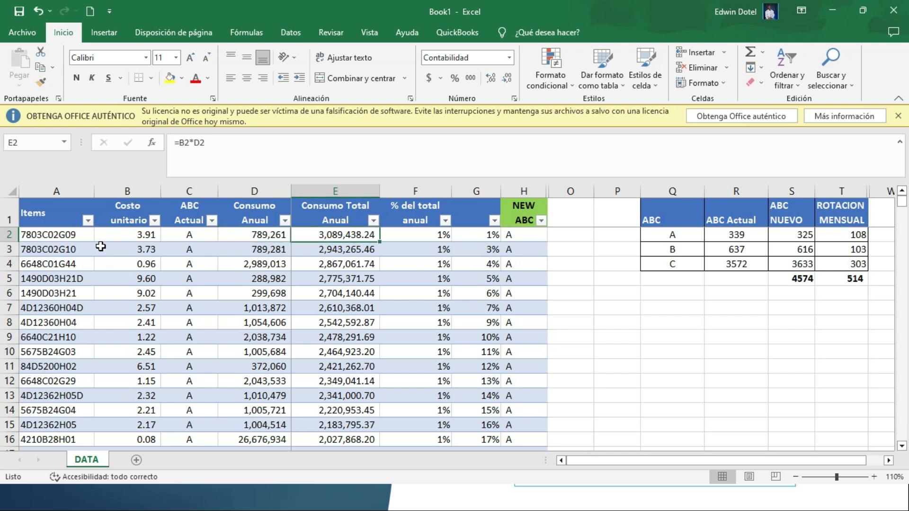
pyautogui.press('Left')
pyautogui.press('Left')
pyautogui.press('Right')
pyautogui.press('Up')
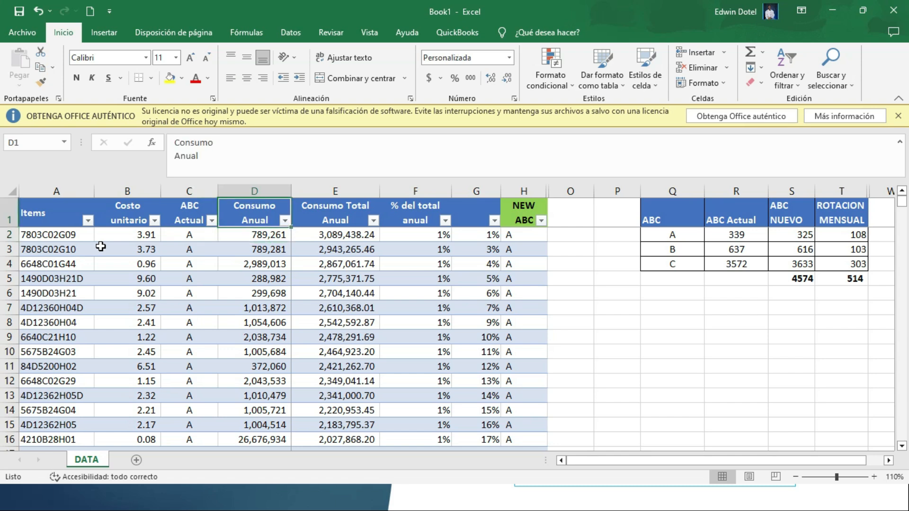
pyautogui.press('Left')
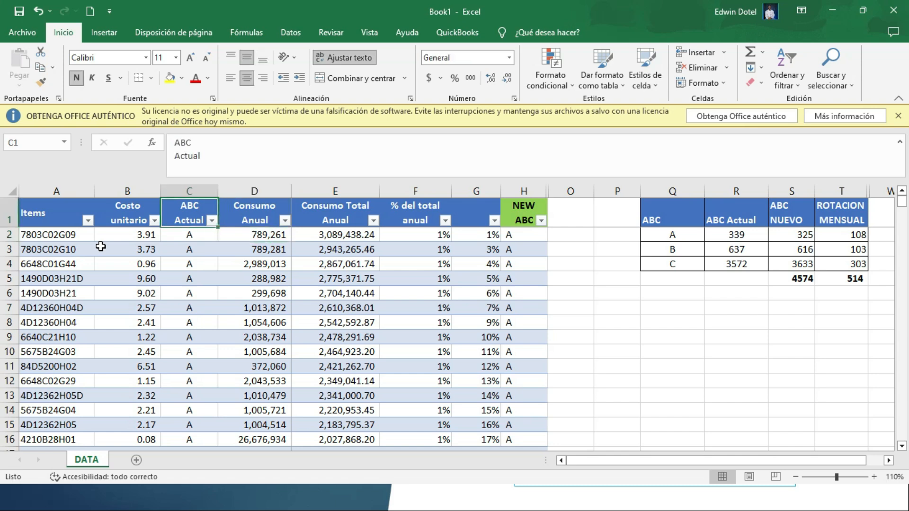
pyautogui.press('Right')
pyautogui.press('Down')
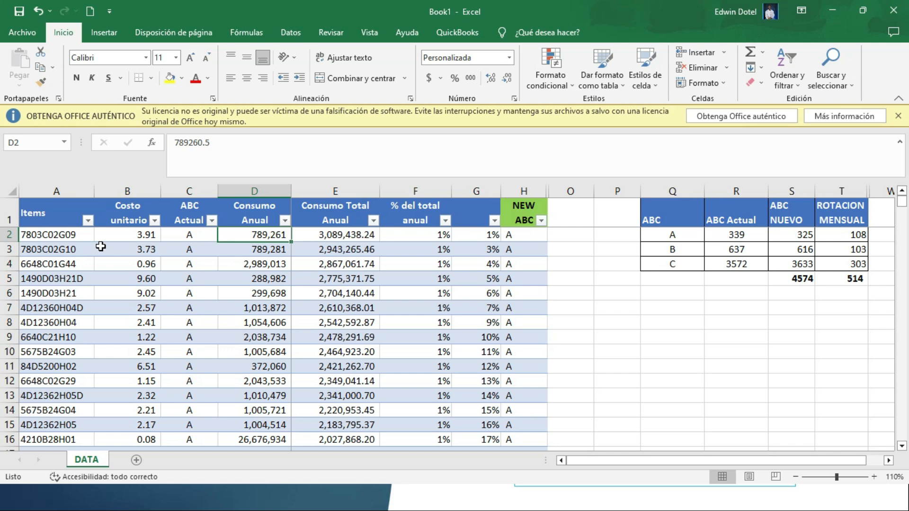
# - Inspect the formula for the first item's total annual consumption in cell E2 without changing it
pyautogui.press('Right')
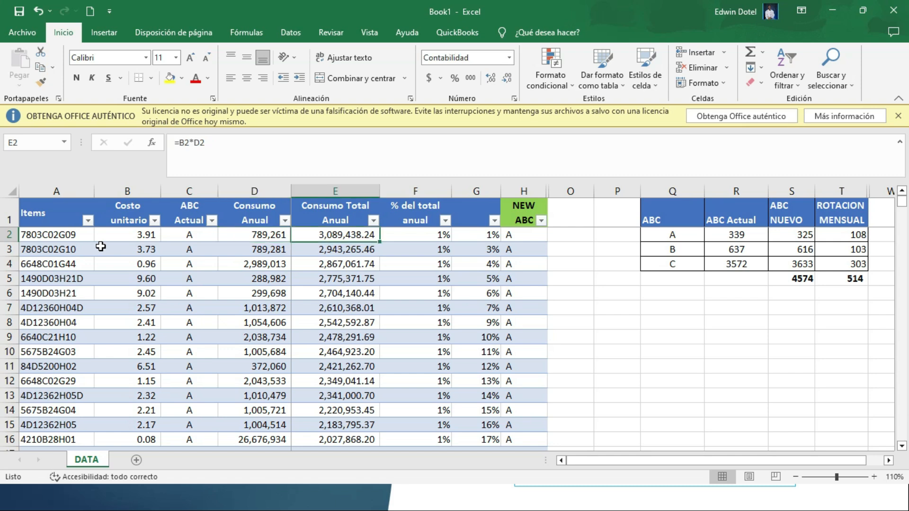
pyautogui.press('F2')
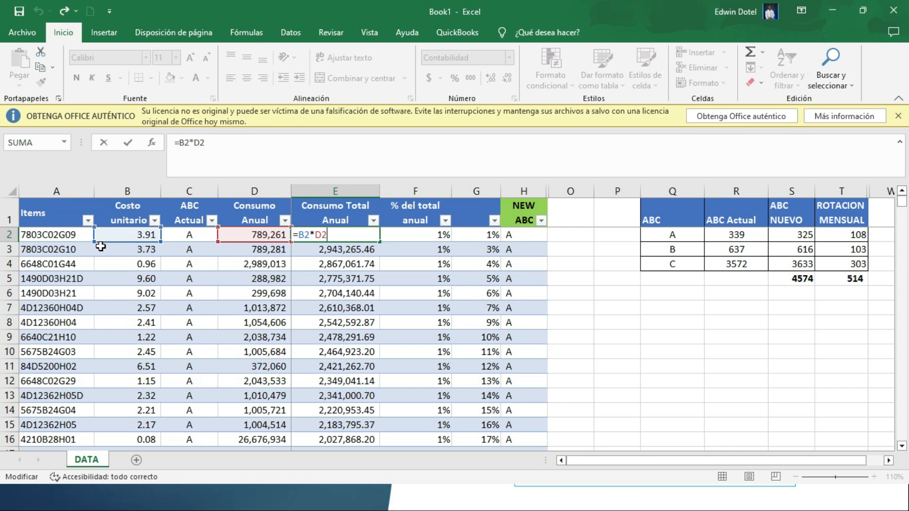
pyautogui.press('Return')
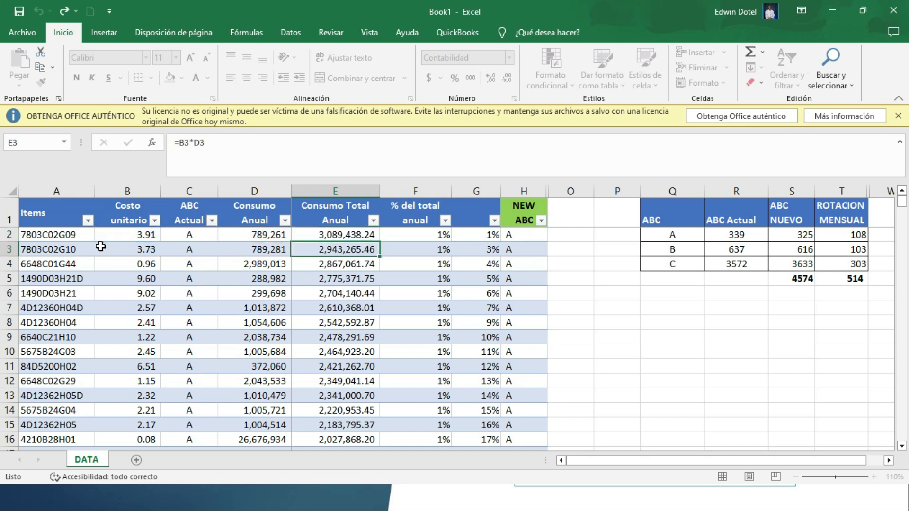
pyautogui.press('Down')
pyautogui.press('Up')
pyautogui.press('Up')
# - Inspect the percentage-of-annual-total formulas in F2 and in the last item row, F4575, without changing them
pyautogui.press('Right')
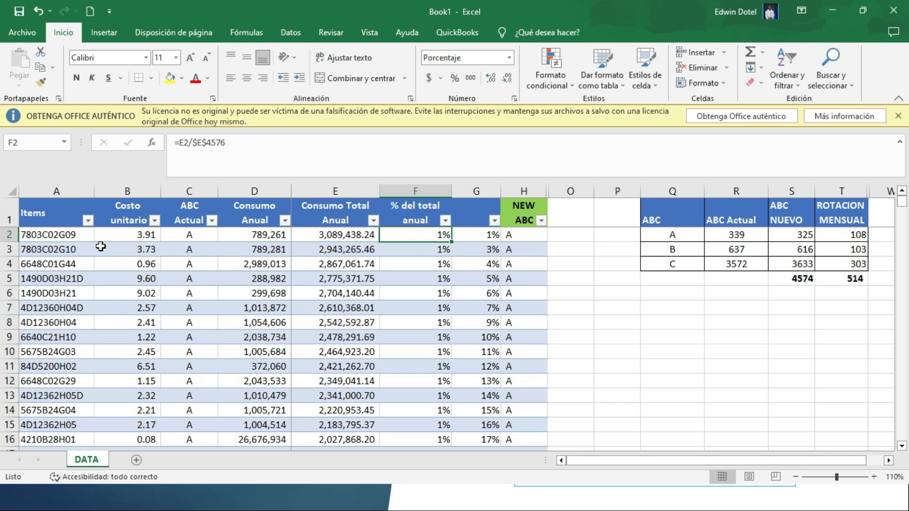
pyautogui.press('F2')
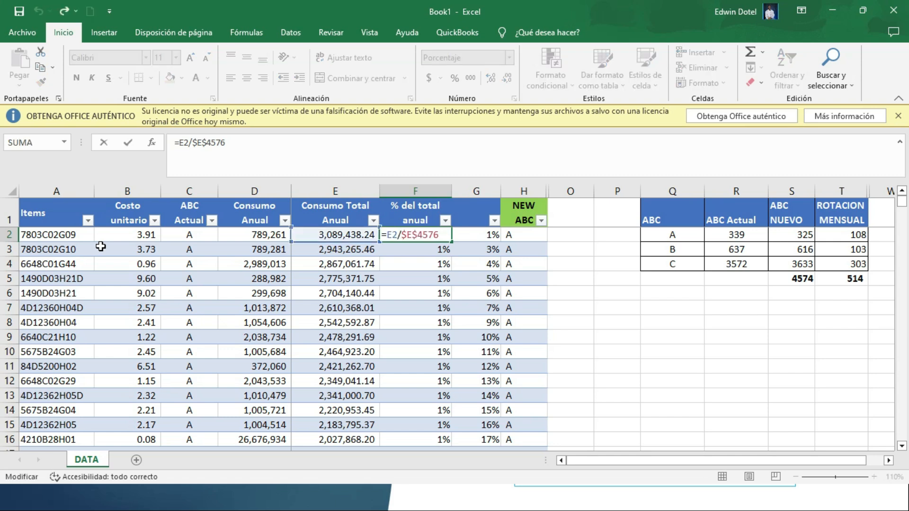
pyautogui.press('Return')
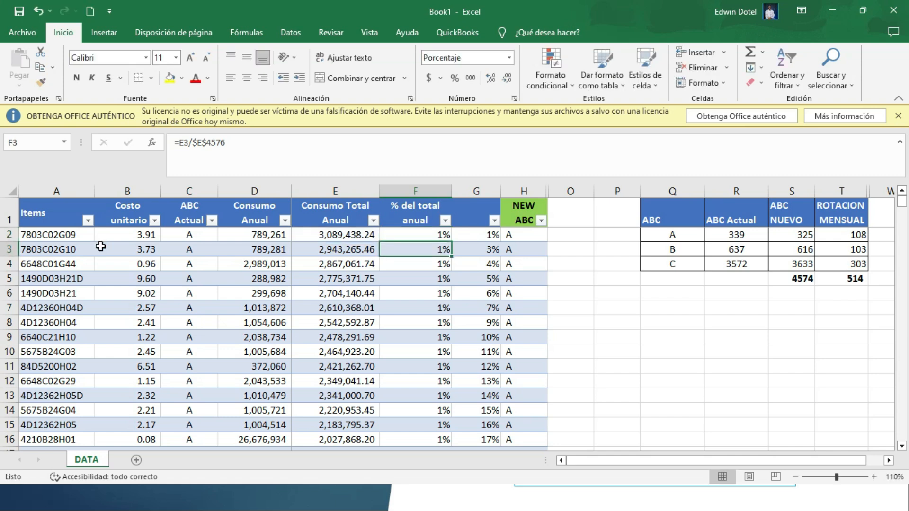
pyautogui.hotkey('ctrl', 'Down')
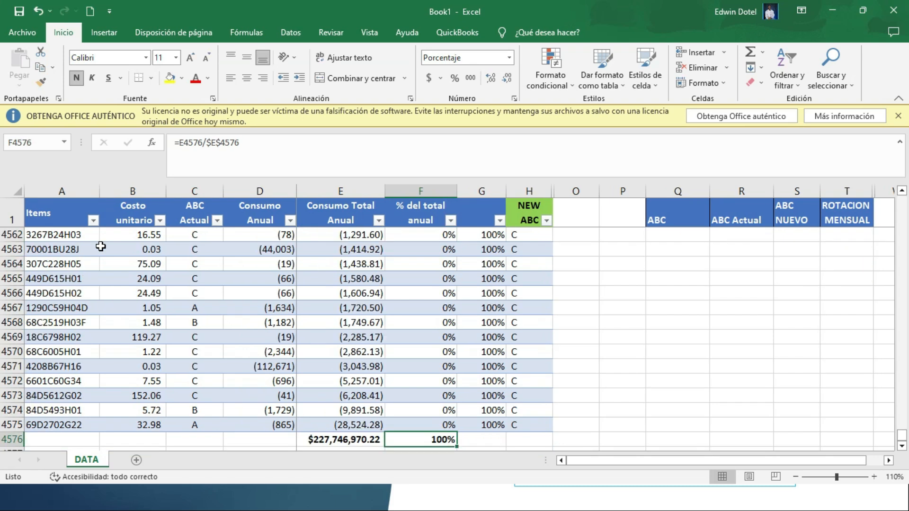
pyautogui.press('Up')
pyautogui.press('F2')
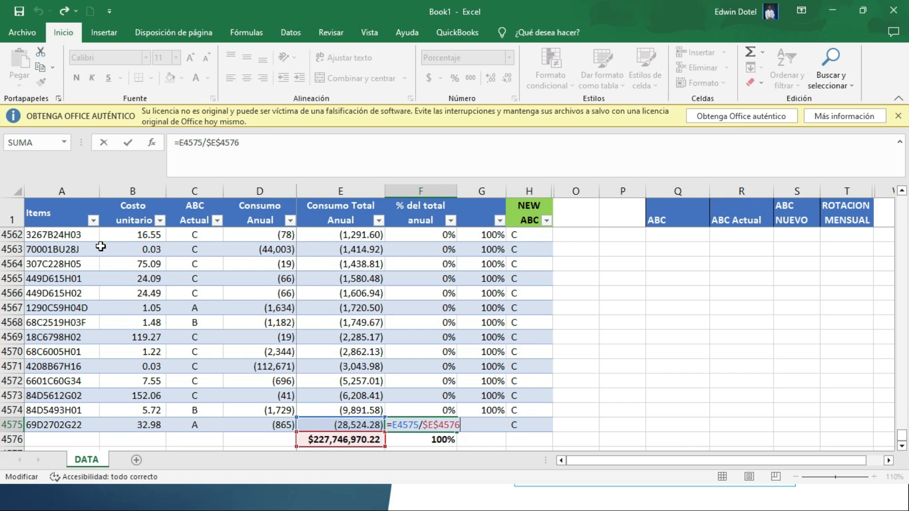
pyautogui.press('Return')
# - Return to the start of the table and inspect the cumulative percentage formula in G2
pyautogui.press('Up')
pyautogui.press('Up')
pyautogui.hotkey('ctrl', 'Up')
pyautogui.press('Right')
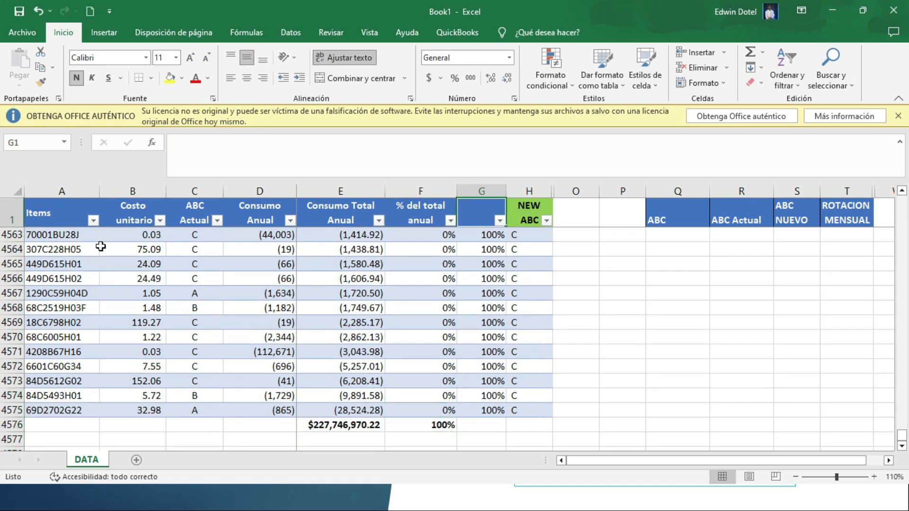
pyautogui.press('Down')
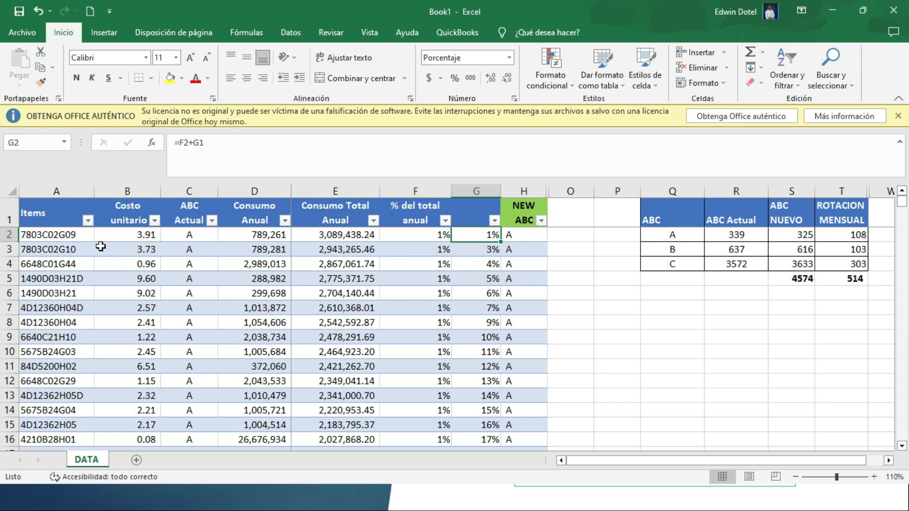
# - Examine the NEW ABC classes against the cumulative percentages from the first item through the class A rows into class B
pyautogui.press('Right')
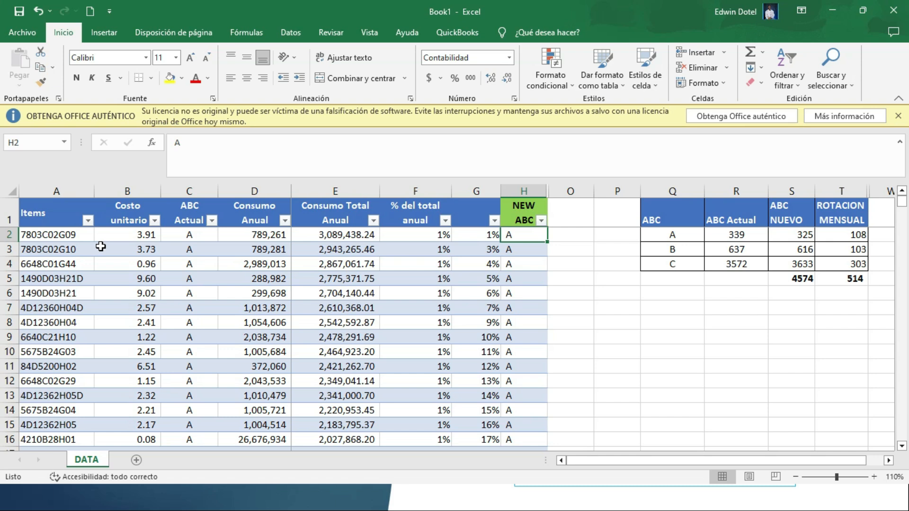
pyautogui.press('pagedown')
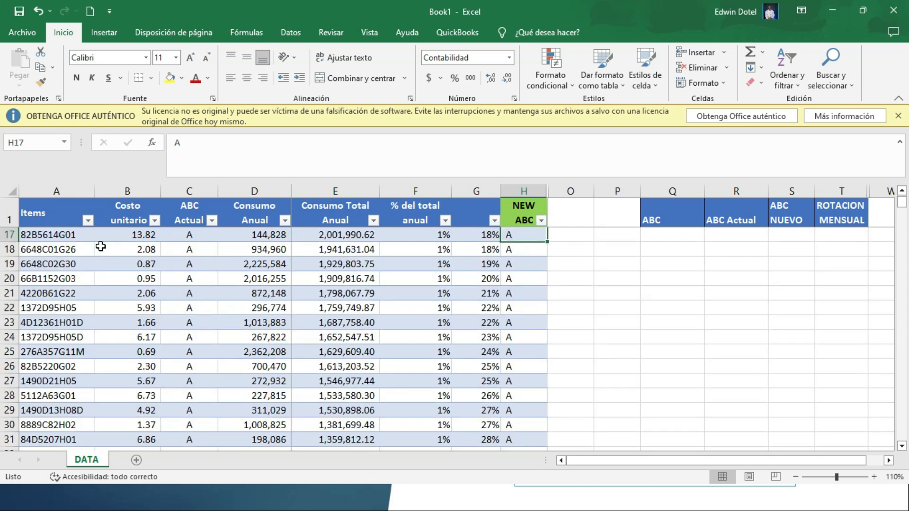
pyautogui.press('pagedown')
pyautogui.press('pagedown')
pyautogui.press('pagedown')
pyautogui.press('pagedown')
pyautogui.press('pagedown')
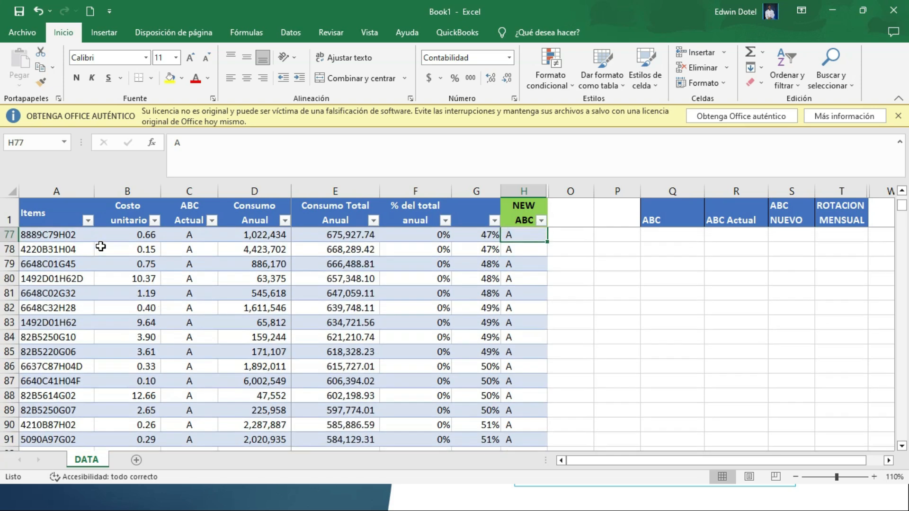
pyautogui.press('pagedown')
pyautogui.press('pagedown')
pyautogui.press('pagedown')
pyautogui.press('pagedown')
pyautogui.press('pagedown')
pyautogui.press('pagedown')
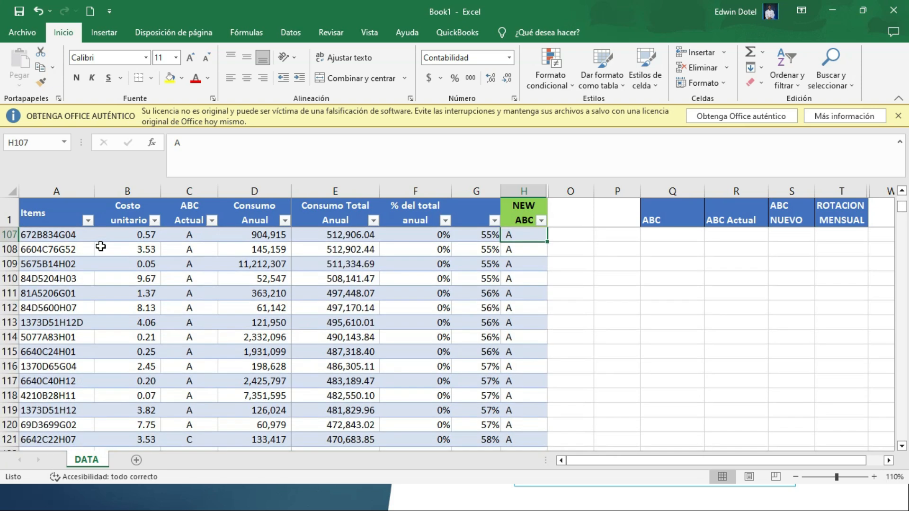
pyautogui.press('pagedown')
pyautogui.press('pagedown')
pyautogui.press('pagedown')
pyautogui.press('pagedown')
pyautogui.press('pagedown')
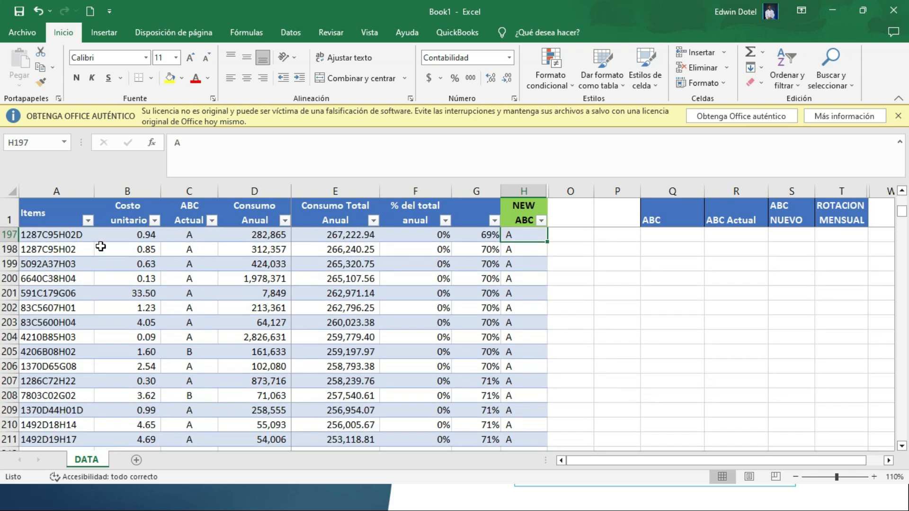
pyautogui.press('pagedown')
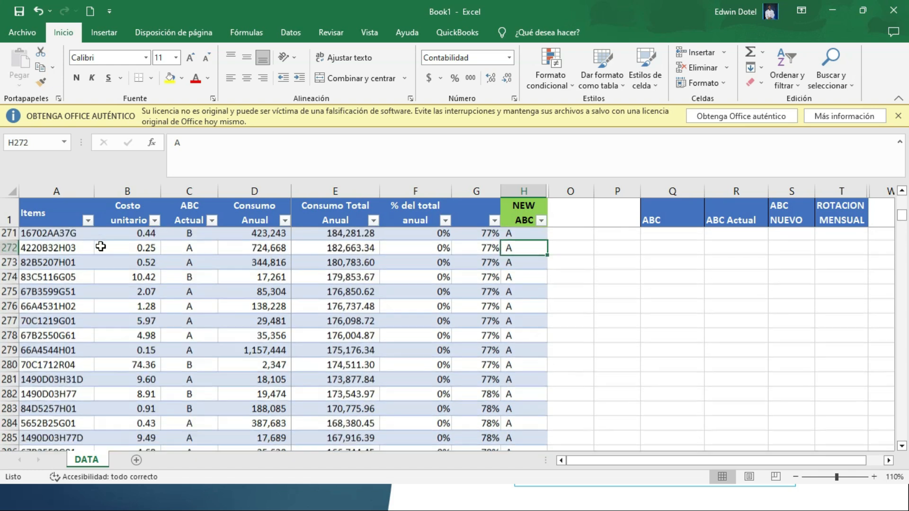
pyautogui.press('pagedown')
pyautogui.press('pagedown')
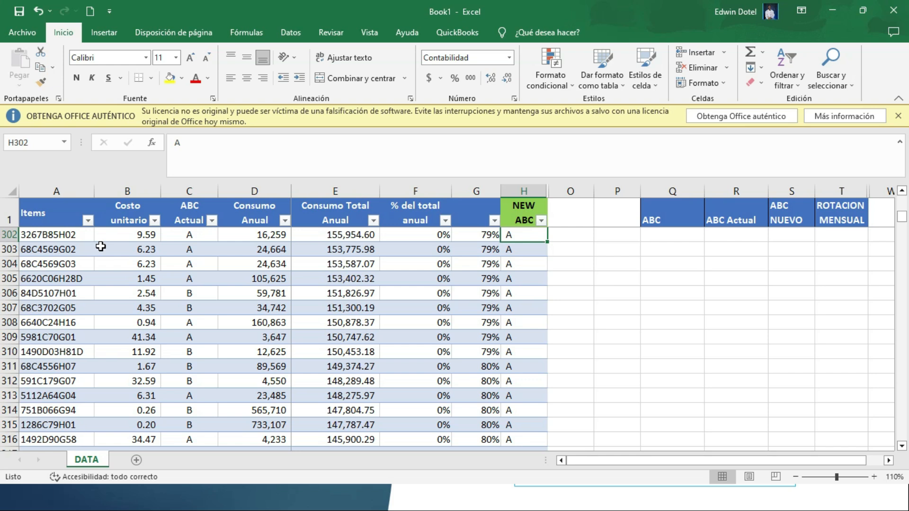
pyautogui.press('pagedown')
pyautogui.press('pagedown')
pyautogui.press('pagedown')
pyautogui.press('pagedown')
pyautogui.press('pagedown')
pyautogui.press('pagedown')
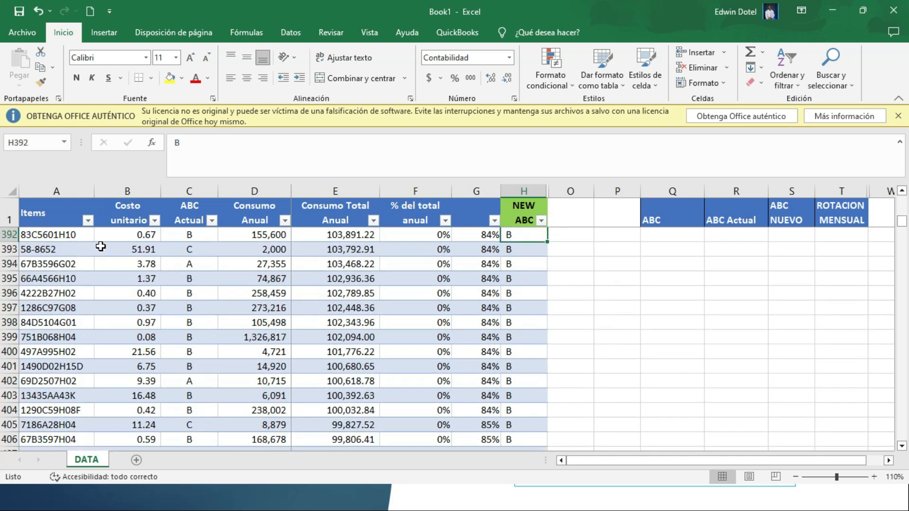
# - Go back up the NEW ABC column to locate the row where class A changes to class B
pyautogui.press('pageup')
pyautogui.press('pageup')
pyautogui.press('pageup')
pyautogui.press('pageup')
pyautogui.press('pageup')
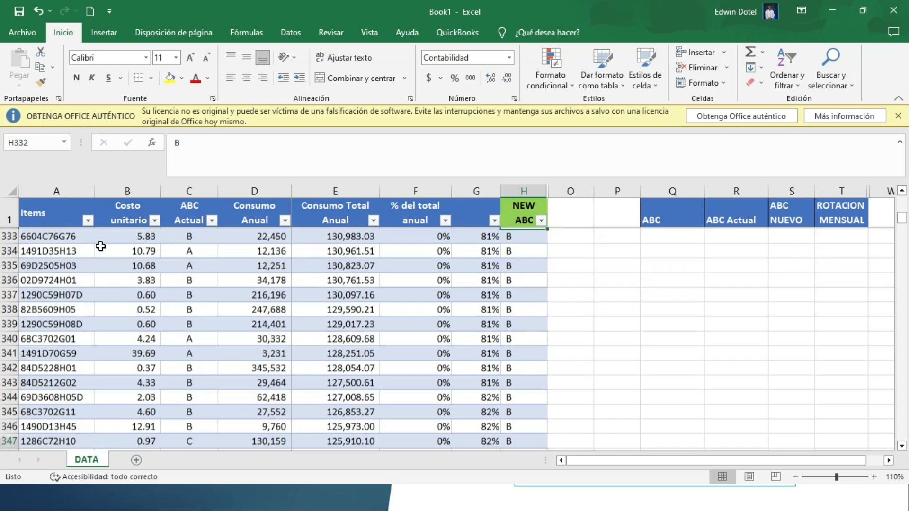
pyautogui.press('Down')
pyautogui.press('Down')
pyautogui.press('Down')
pyautogui.press('Down')
pyautogui.press('Down')
pyautogui.press('Down')
pyautogui.press('Down')
pyautogui.press('Down')
pyautogui.press('Down')
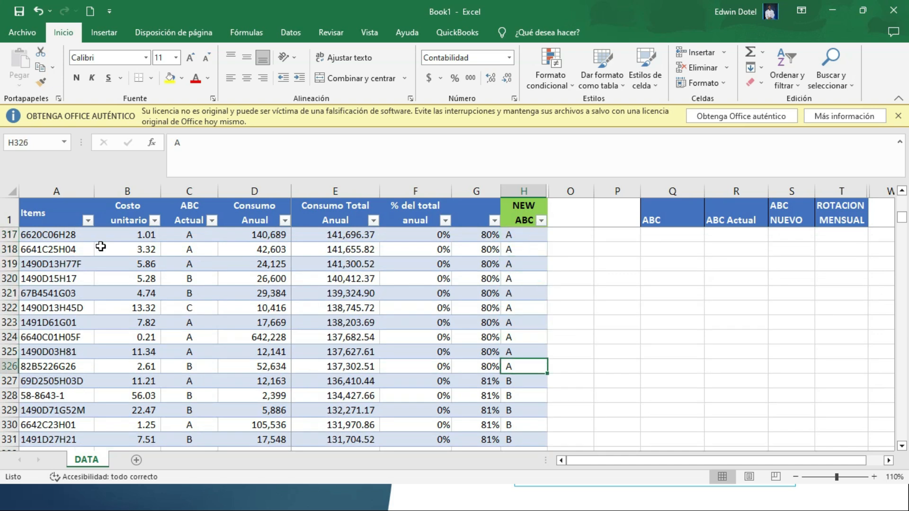
# - Examine the class B rows of the NEW ABC column against their cumulative percentages, starting just past the end of class A
pyautogui.press('Down')
pyautogui.press('Down')
pyautogui.press('Down')
pyautogui.press('Down')
pyautogui.press('Down')
pyautogui.press('Down')
pyautogui.press('Down')
pyautogui.press('Down')
pyautogui.press('Down')
pyautogui.press('Down')
pyautogui.press('Down')
pyautogui.press('Down')
pyautogui.press('Down')
pyautogui.press('Down')
pyautogui.press('Down')
pyautogui.press('Down')
pyautogui.press('Down')
pyautogui.press('Down')
pyautogui.press('Down')
pyautogui.press('Down')
pyautogui.press('Down')
pyautogui.press('Down')
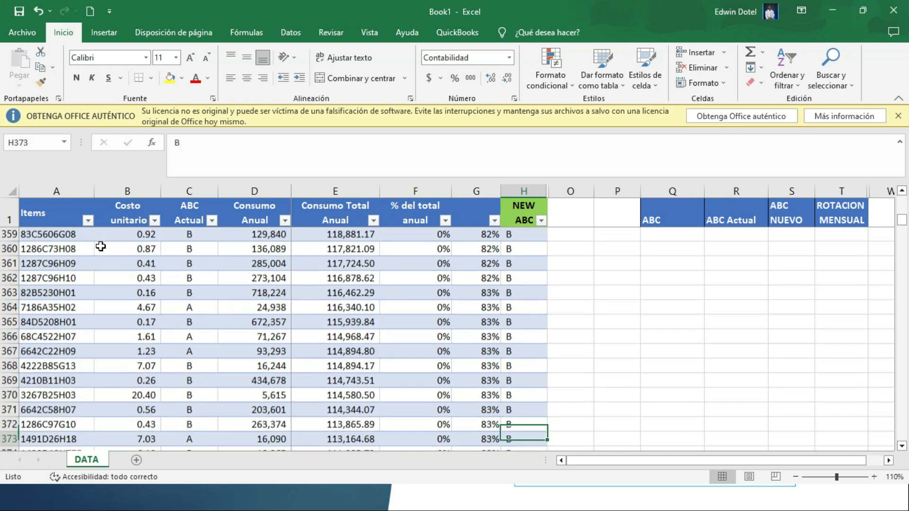
pyautogui.press('Down')
pyautogui.press('Down')
pyautogui.press('Down')
pyautogui.press('Down')
pyautogui.press('Down')
pyautogui.press('Down')
pyautogui.press('Down')
pyautogui.press('Down')
pyautogui.press('Down')
pyautogui.press('Down')
pyautogui.press('Down')
pyautogui.press('Down')
pyautogui.press('Down')
pyautogui.press('Down')
pyautogui.press('Down')
pyautogui.press('Down')
pyautogui.press('Down')
pyautogui.press('Down')
pyautogui.press('Down')
pyautogui.press('Down')
pyautogui.press('Down')
pyautogui.press('Down')
pyautogui.press('Down')
pyautogui.press('Down')
pyautogui.press('Down')
pyautogui.press('Down')
pyautogui.press('Down')
pyautogui.press('Down')
pyautogui.press('Down')
pyautogui.press('Down')
pyautogui.press('Down')
pyautogui.press('Down')
pyautogui.press('Down')
pyautogui.press('Down')
pyautogui.press('Down')
pyautogui.press('Down')
pyautogui.press('Down')
pyautogui.press('Down')
pyautogui.press('Down')
pyautogui.press('Down')
pyautogui.press('Down')
pyautogui.press('Down')
pyautogui.press('Down')
pyautogui.press('Down')
pyautogui.press('Down')
pyautogui.press('Down')
pyautogui.press('Down')
pyautogui.press('Down')
pyautogui.press('Down')
pyautogui.press('Down')
pyautogui.press('Down')
pyautogui.press('Down')
pyautogui.press('Down')
pyautogui.press('Down')
pyautogui.press('Down')
pyautogui.press('Down')
pyautogui.press('Down')
pyautogui.press('Down')
pyautogui.press('Down')
pyautogui.press('Down')
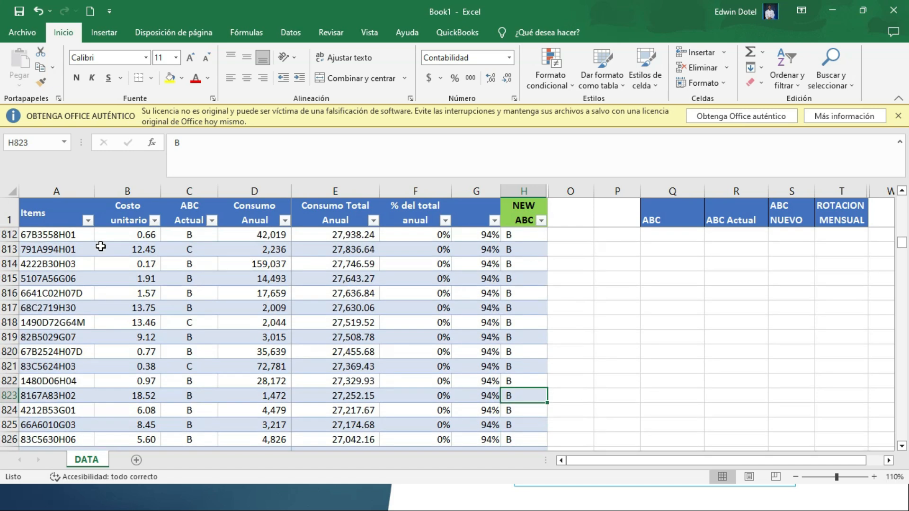
# - Continue down the NEW ABC column to locate the row where class B changes to class C
pyautogui.press('End')
pyautogui.press('pagedown')
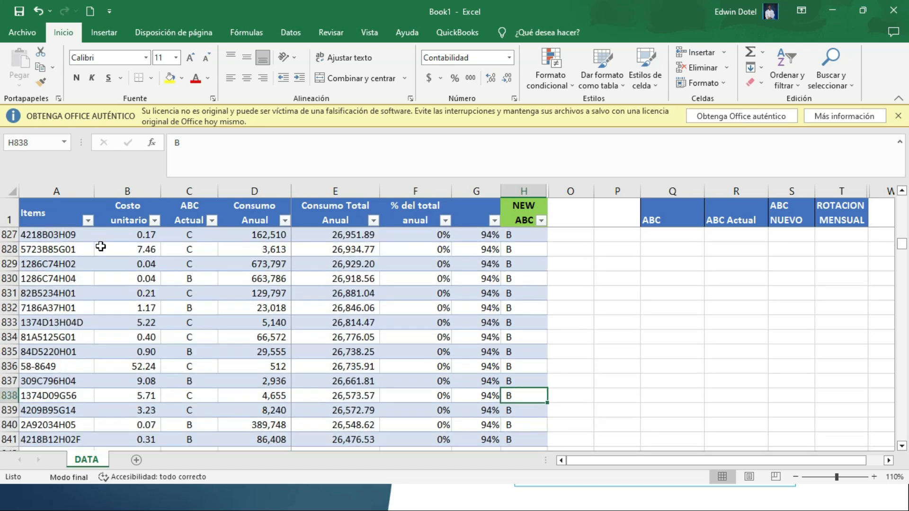
pyautogui.press('pagedown')
pyautogui.press('pagedown')
pyautogui.press('pagedown')
pyautogui.press('pagedown')
pyautogui.press('pagedown')
pyautogui.press('pagedown')
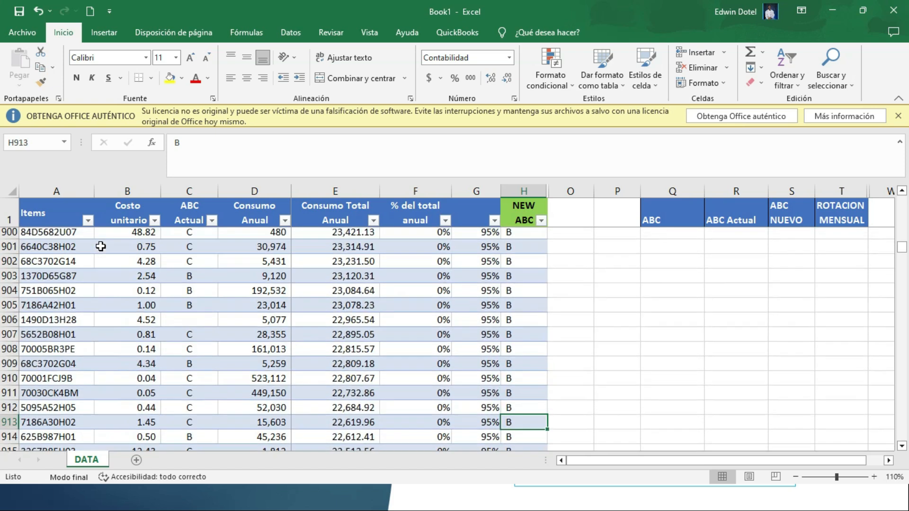
pyautogui.press('pagedown')
pyautogui.press('pagedown')
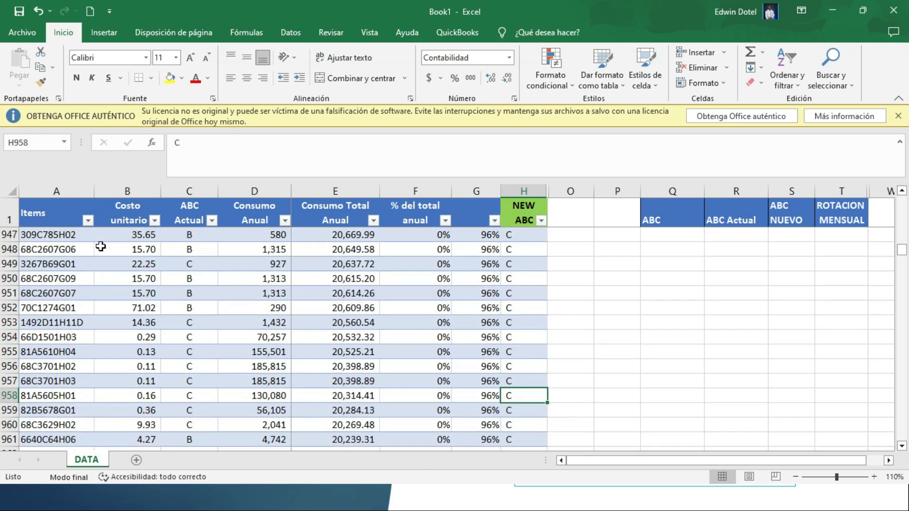
pyautogui.press('pageup')
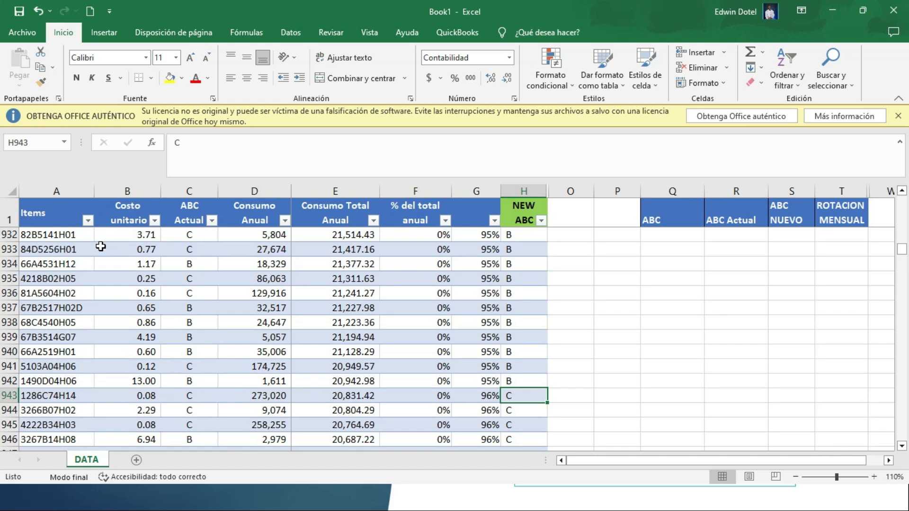
# - Return to the first item in the NEW ABC column and review the class A rows with their cumulative percentages again
pyautogui.hotkey('ctrl', 'Up')
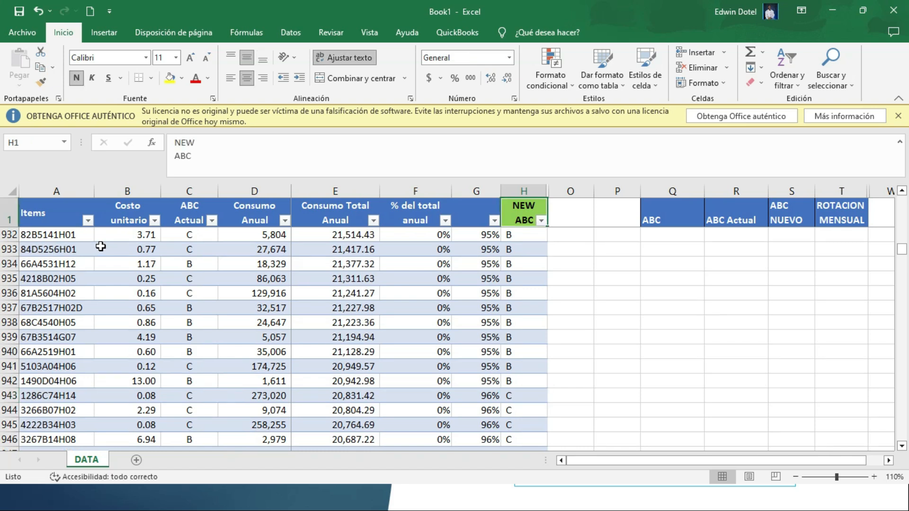
pyautogui.press('Down')
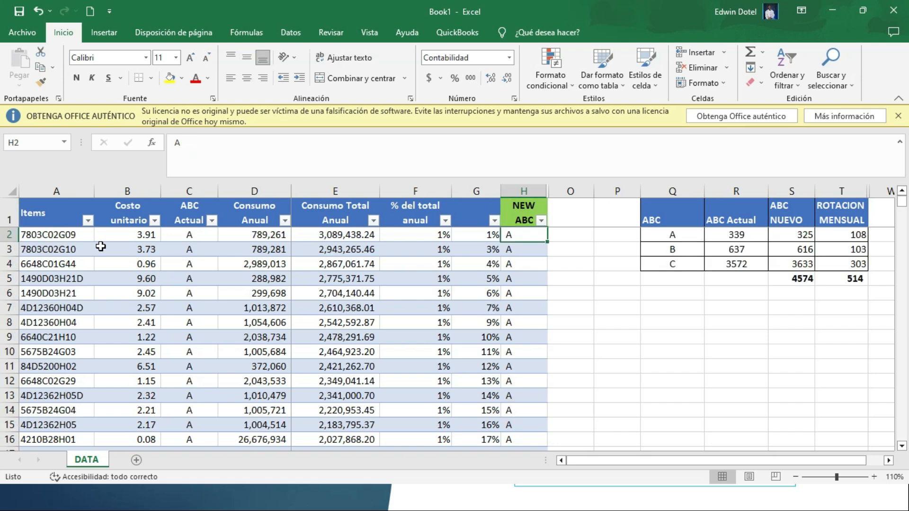
pyautogui.press('pagedown')
pyautogui.press('pagedown')
pyautogui.press('pagedown')
pyautogui.press('pagedown')
pyautogui.press('pagedown')
pyautogui.press('pagedown')
pyautogui.press('pagedown')
pyautogui.press('pagedown')
pyautogui.press('pagedown')
pyautogui.press('pagedown')
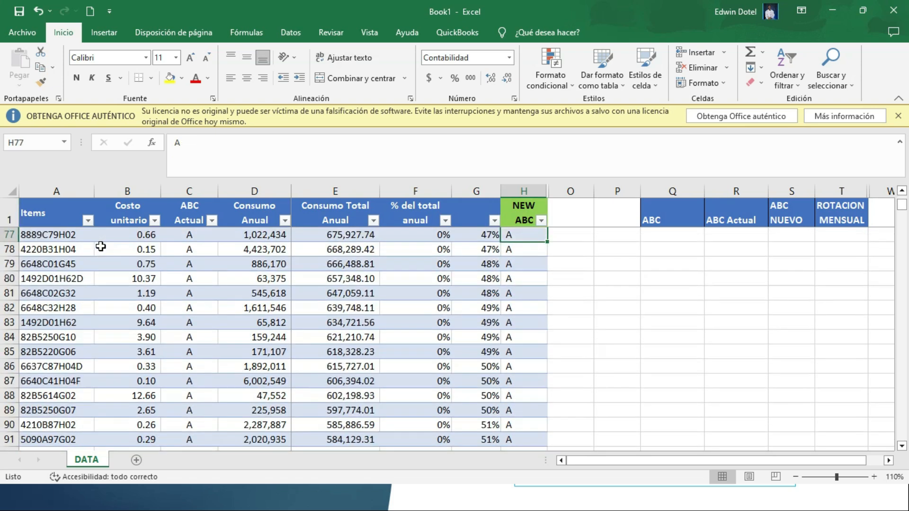
pyautogui.press('pagedown')
pyautogui.press('pagedown')
pyautogui.press('pagedown')
pyautogui.press('pagedown')
pyautogui.press('pagedown')
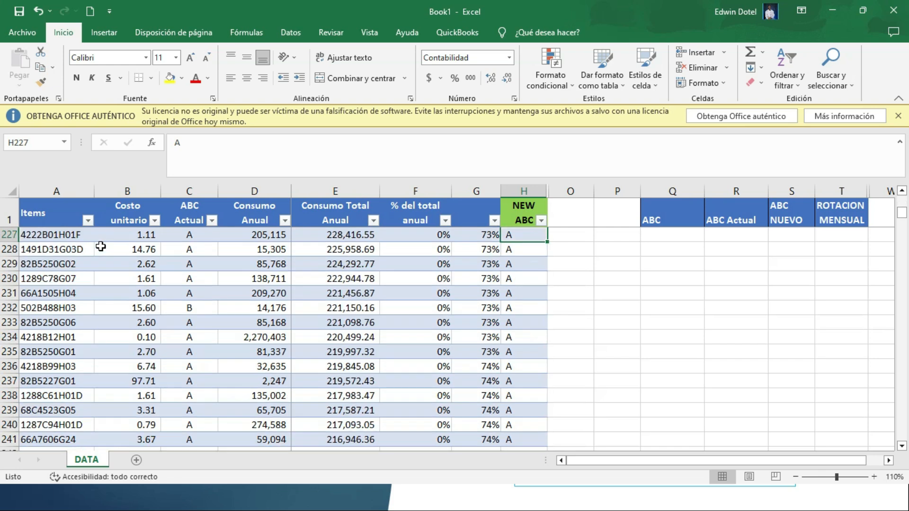
# - Go to the end of the NEW ABC column and examine the last class C item rows around H4575
pyautogui.hotkey('ctrl', 'Down')
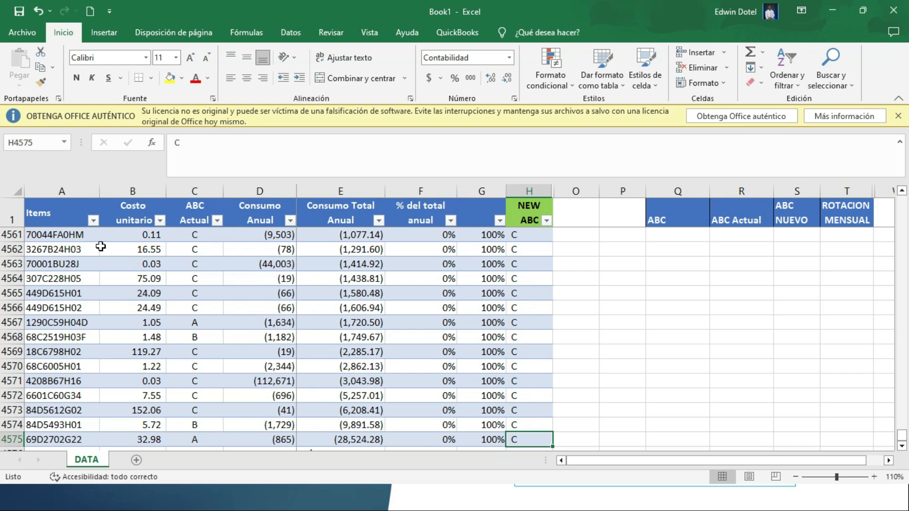
pyautogui.press('Down')
pyautogui.press('Up')
pyautogui.press('Up')
pyautogui.press('Up')
pyautogui.press('Down')
pyautogui.press('Down')
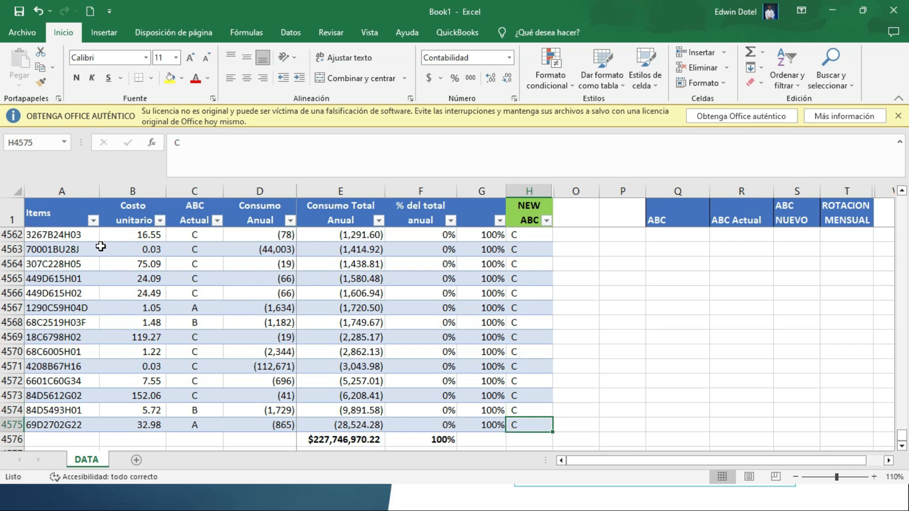
# - Review the class C rows upward from the last item, comparing their annual consumption and cumulative percentages
pyautogui.press('pageup')
pyautogui.press('pageup')
pyautogui.press('pageup')
pyautogui.press('pageup')
pyautogui.press('pageup')
pyautogui.press('pageup')
pyautogui.press('pageup')
pyautogui.press('pageup')
pyautogui.press('pageup')
pyautogui.press('pageup')
pyautogui.press('pageup')
pyautogui.press('pageup')
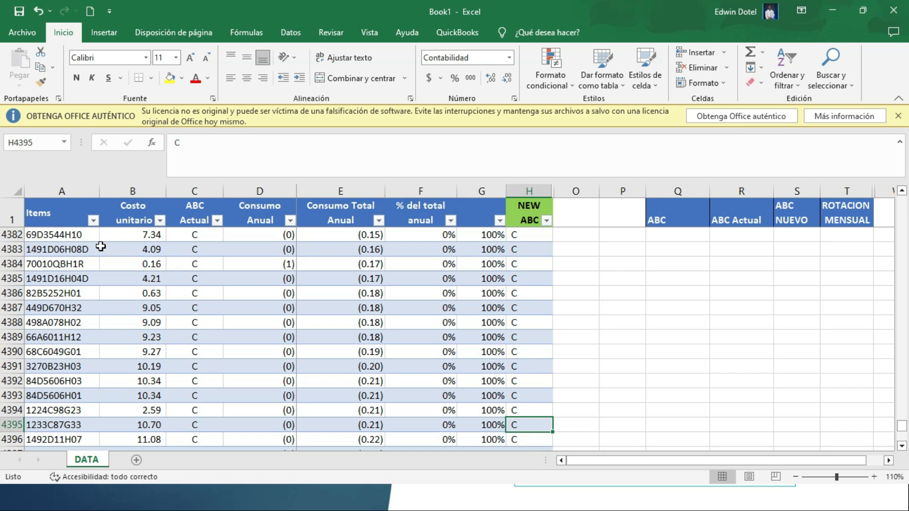
# - Return to the totals row below the last item and inspect the Consumo Total Anual sum formula in E4576
pyautogui.press('pagedown')
pyautogui.hotkey('ctrl', 'Down')
pyautogui.press('Down')
pyautogui.press('Down')
pyautogui.press('Left')
pyautogui.press('Up')
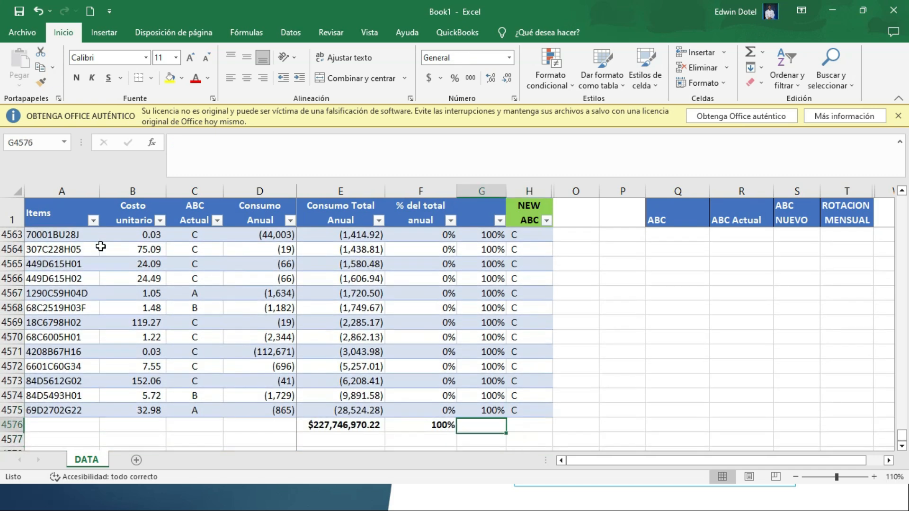
pyautogui.press('Left')
pyautogui.press('Left')
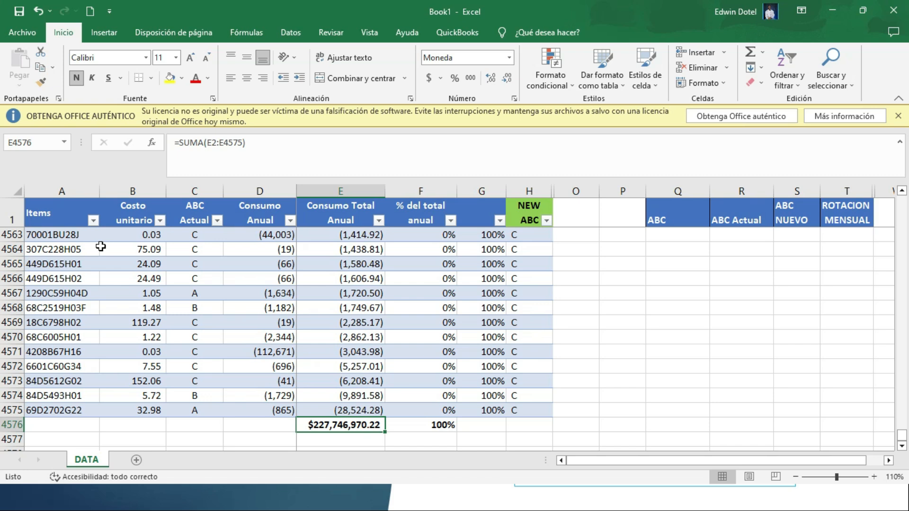
# - Go to the ABC summary table beside the first items and inspect the class A count formula in S2
pyautogui.hotkey('ctrl', 'Up')
pyautogui.press('Right')
pyautogui.press('Right')
pyautogui.press('Right')
pyautogui.press('Right')
pyautogui.press('Right')
pyautogui.press('Right')
pyautogui.press('Right')
pyautogui.press('Right')
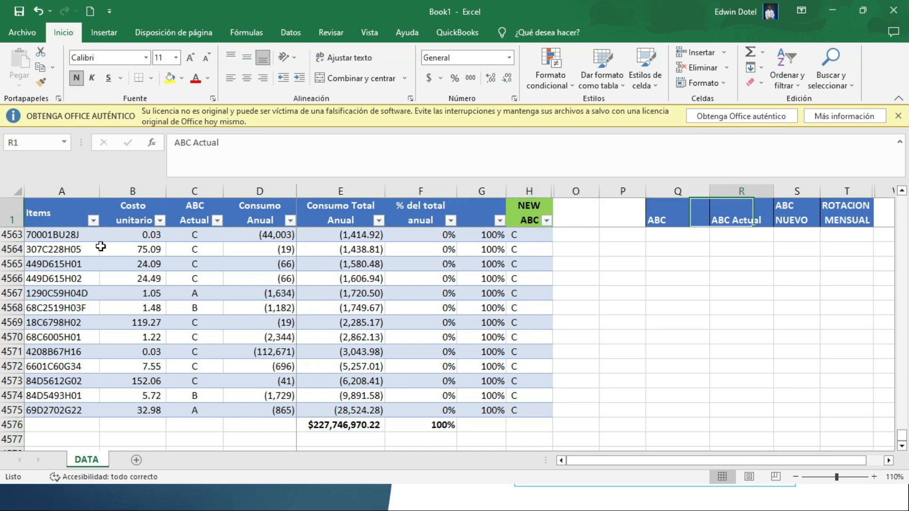
pyautogui.press('Down')
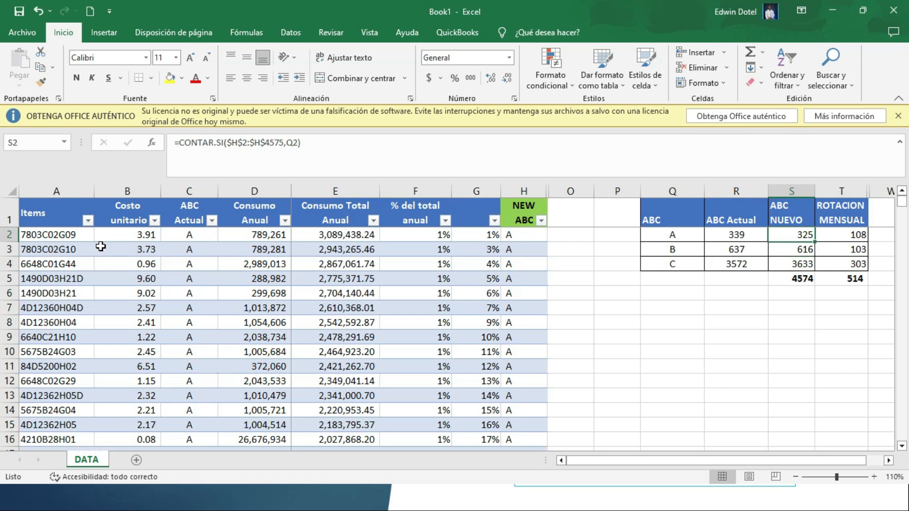
# - Inspect the ABC NUEVO counts for classes B and C, and compare class C with its ABC Actual count in R4
pyautogui.press('Down')
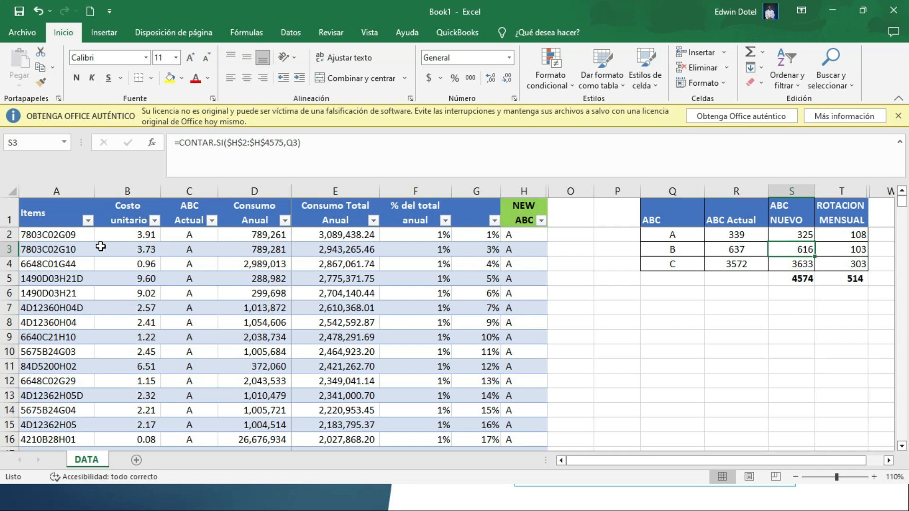
pyautogui.press('Down')
pyautogui.press('Left')
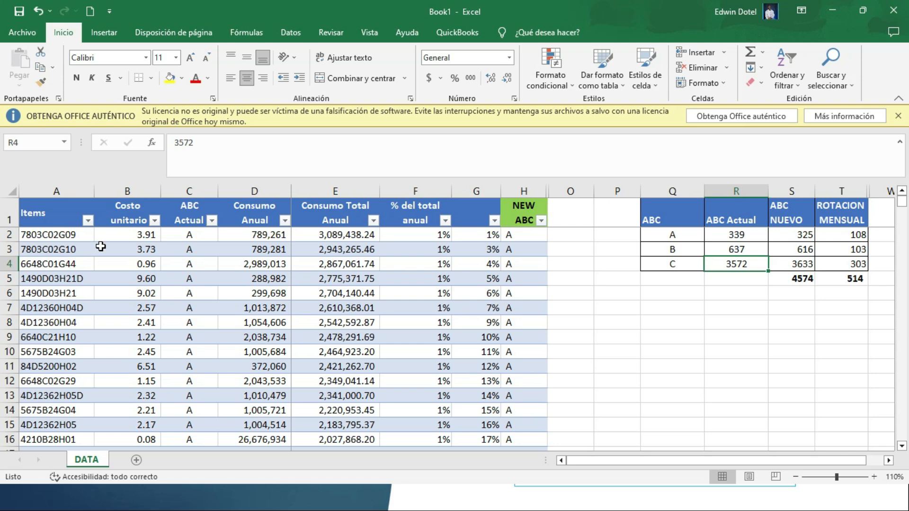